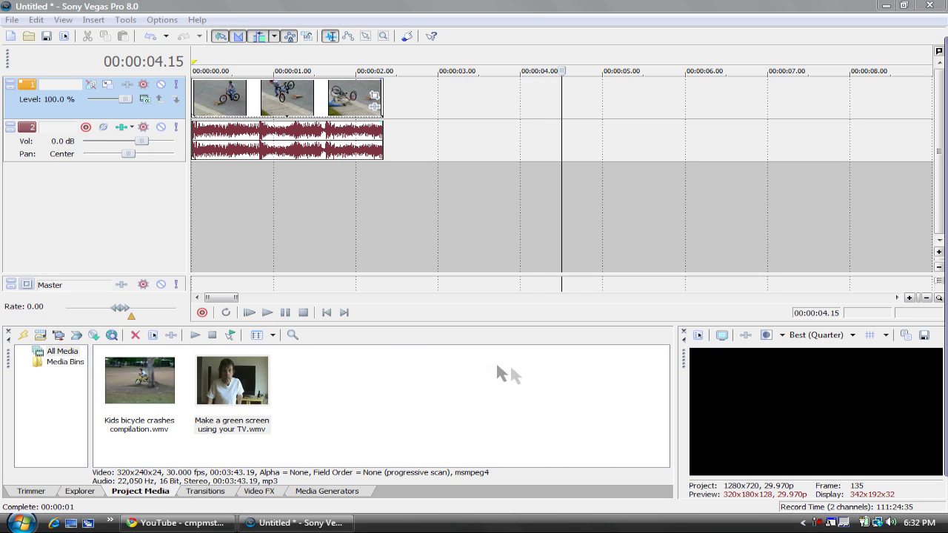
Zoom out and play the bike-crash clip, stopping at 00:00:01.08 where the rider flips.
left_click(325, 312)
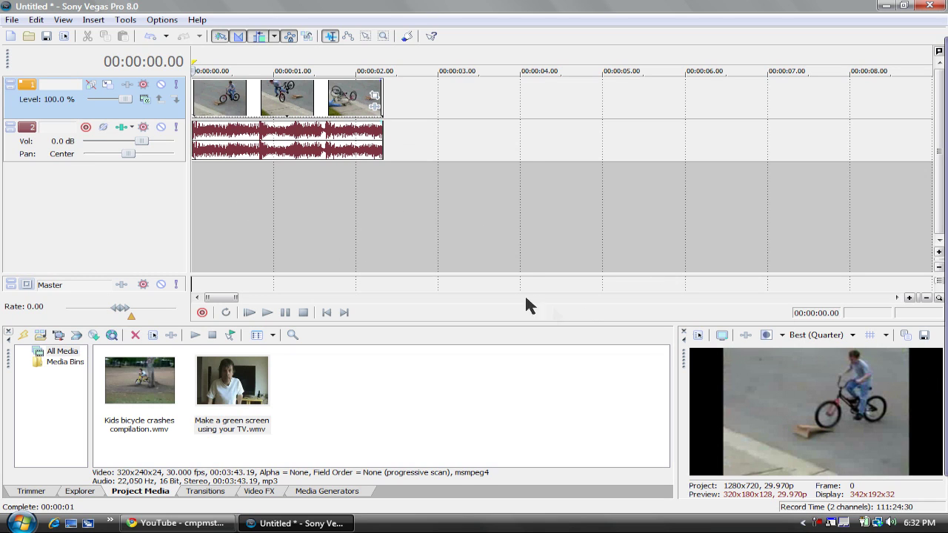
left_click(267, 313)
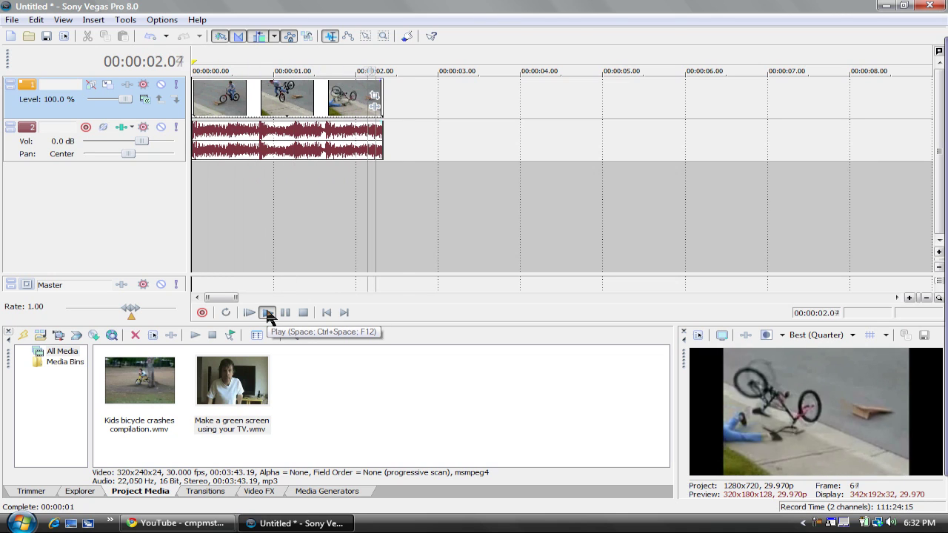
left_click(327, 313)
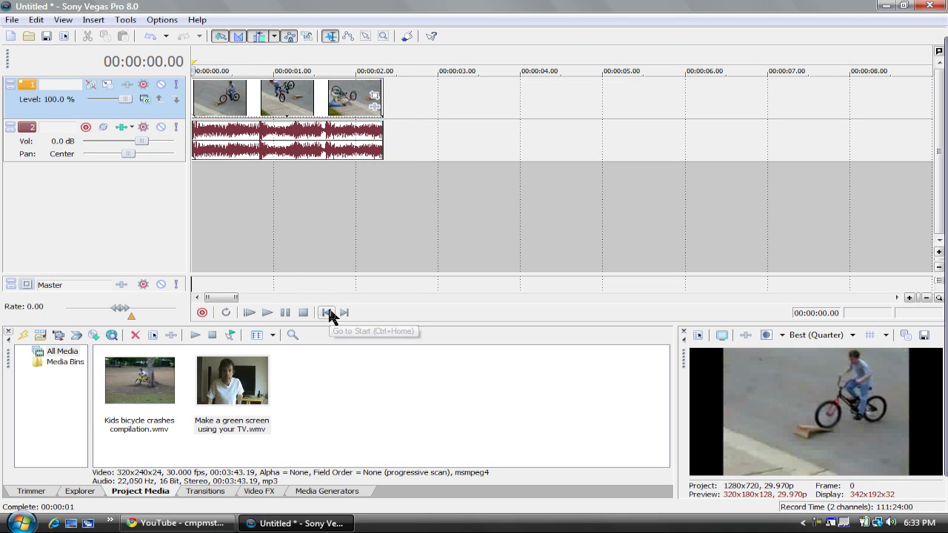
scroll(252, 285, "down", 4)
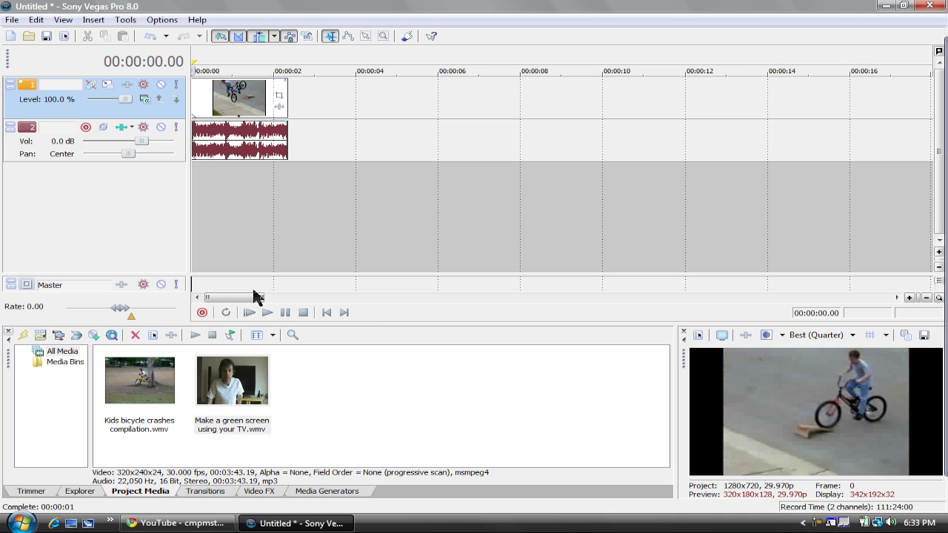
left_click(268, 313)
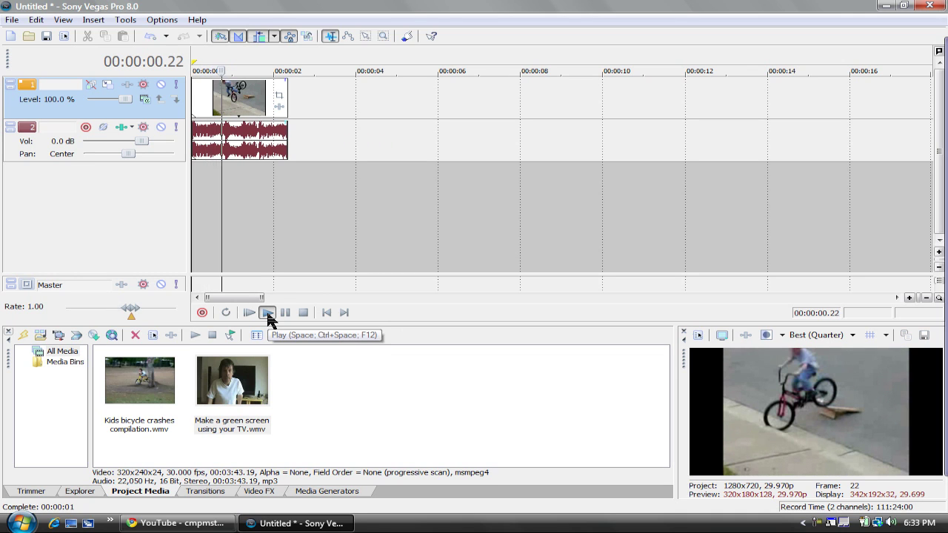
left_click(268, 312)
left_click(267, 312)
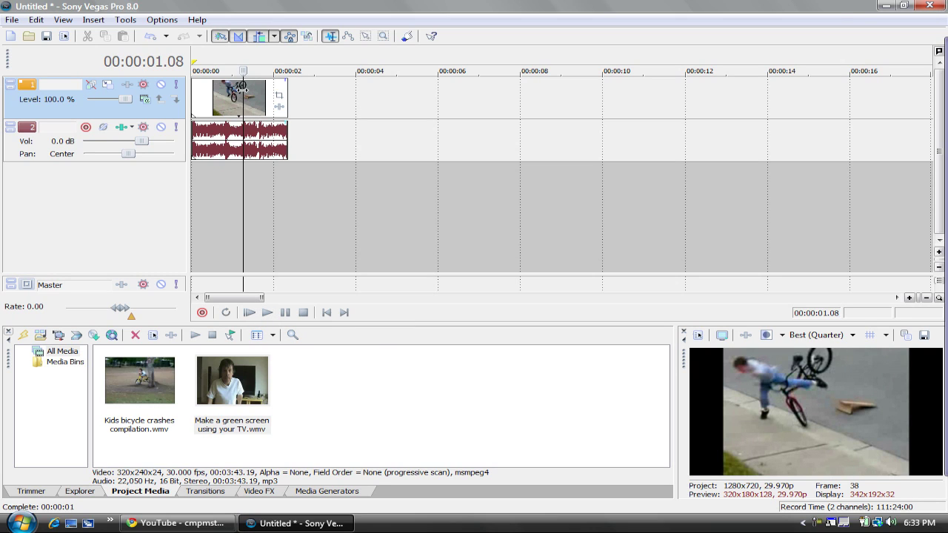
Split the bike clip at 1.08 seconds and save that preview frame as Image1.jpg.
left_click(243, 94)
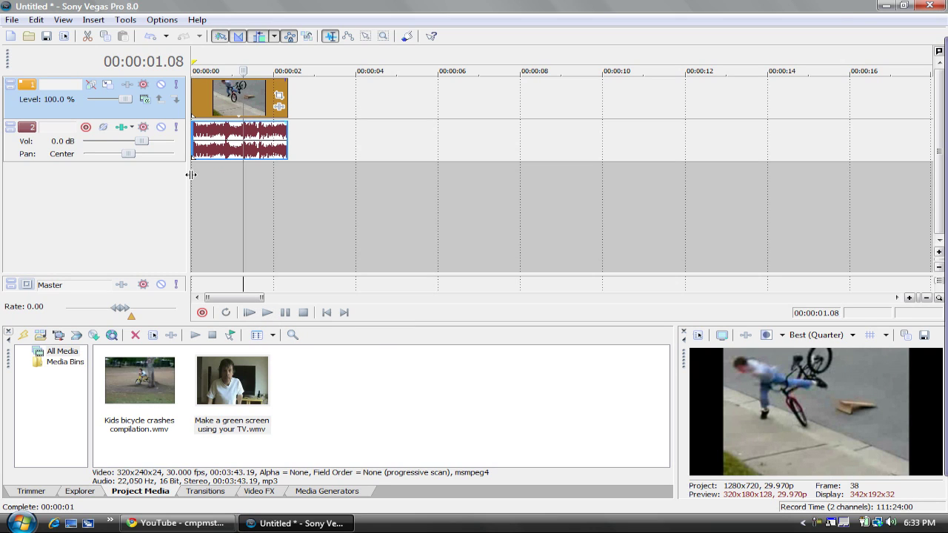
key("s")
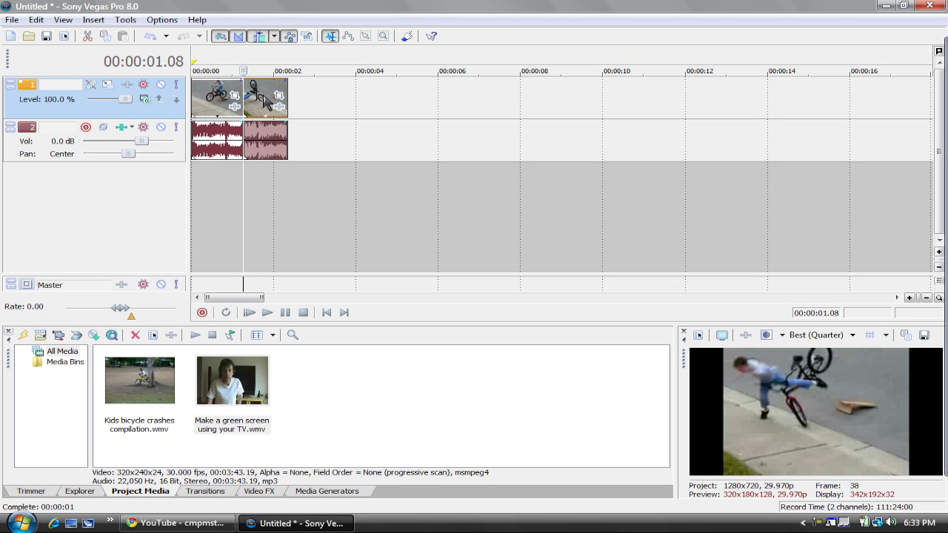
left_click(263, 96)
left_click(244, 100)
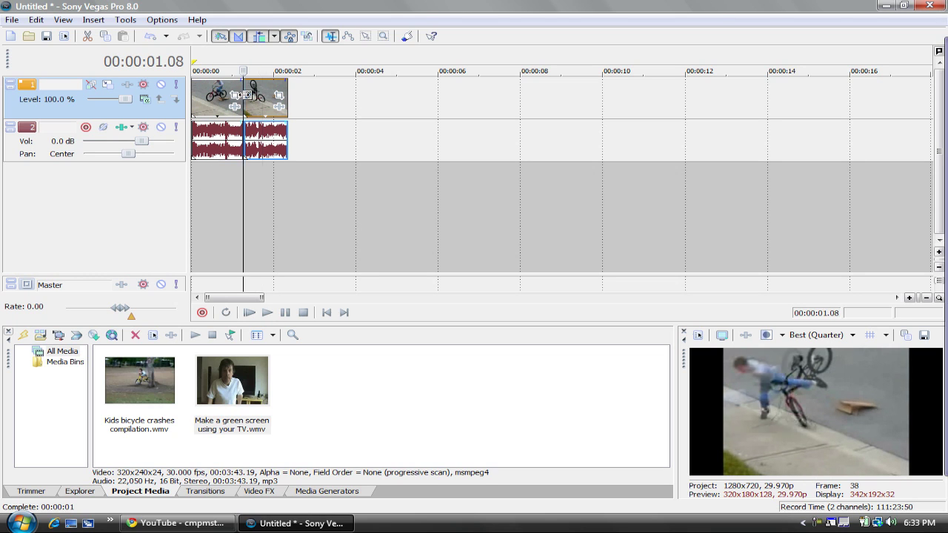
left_click(924, 338)
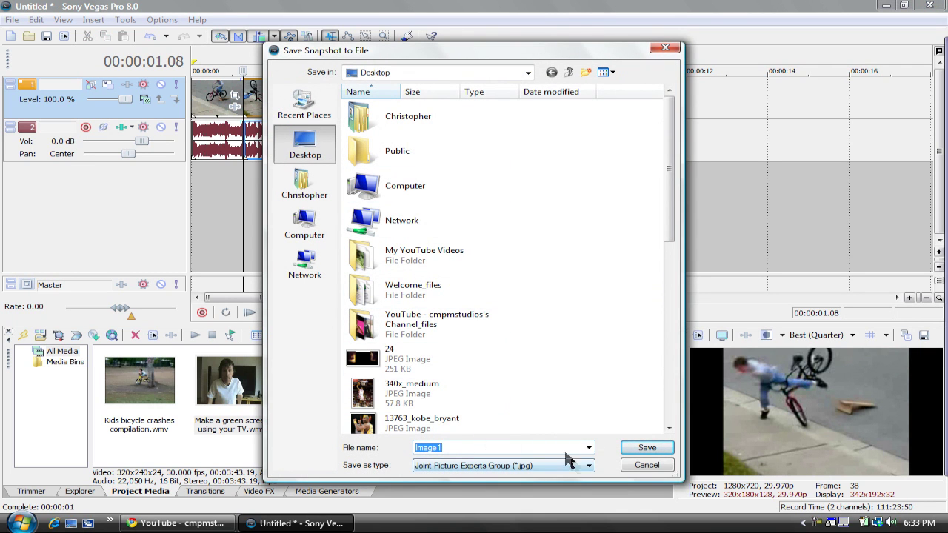
left_click(646, 447)
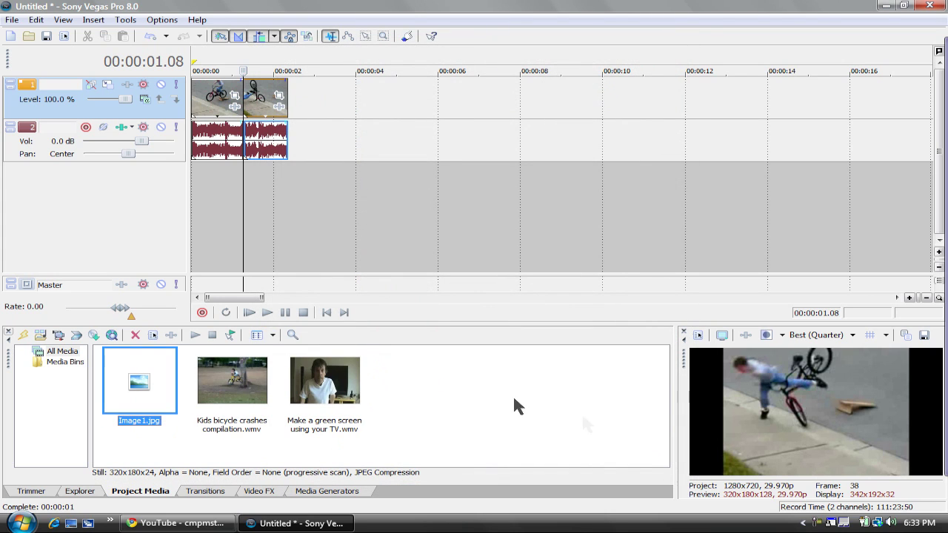
Place a shortened Image1.jpg still on track 1 between the clip halves, closing the gaps.
left_click_drag(255, 100, 420, 119)
left_click_drag(130, 389, 257, 208)
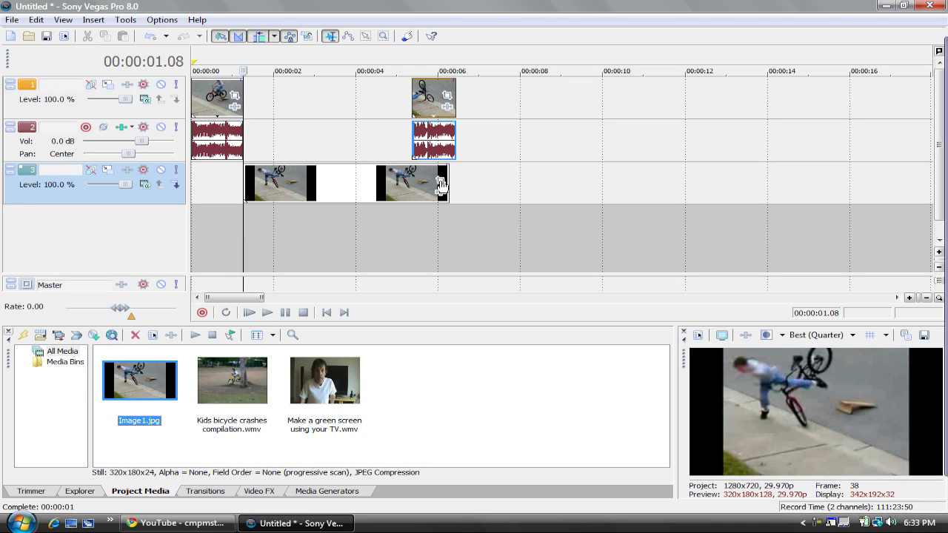
left_click(440, 188)
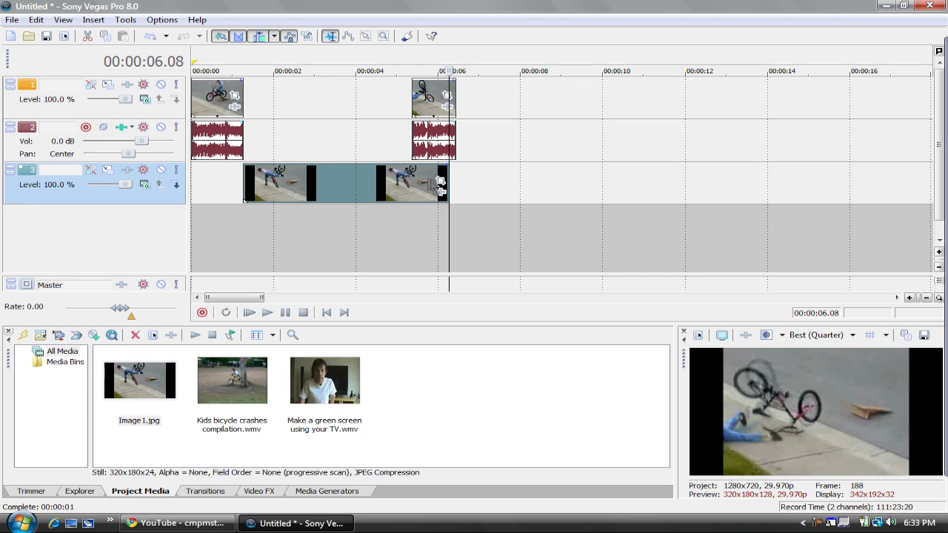
left_click_drag(426, 100, 462, 100)
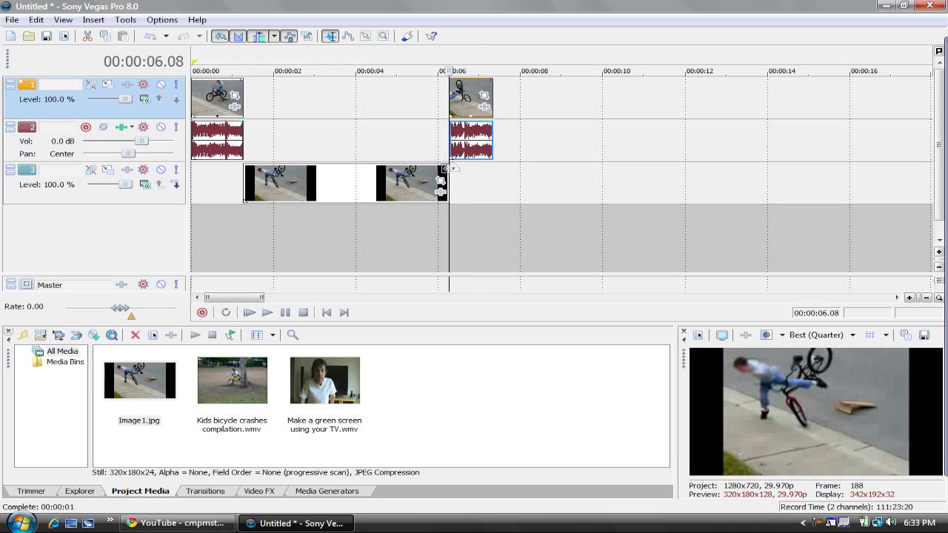
left_click_drag(446, 168, 396, 164)
left_click_drag(307, 190, 309, 102)
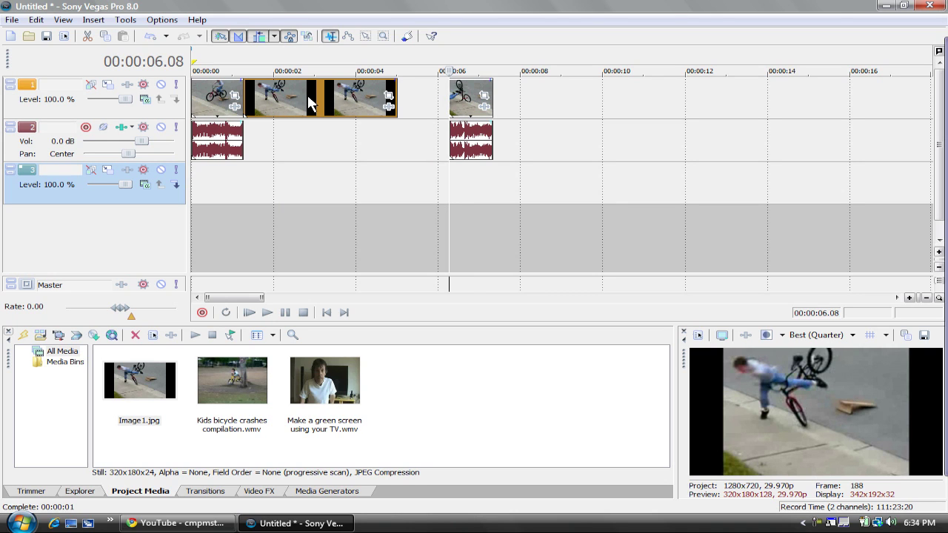
left_click_drag(466, 100, 416, 97)
left_click(325, 312)
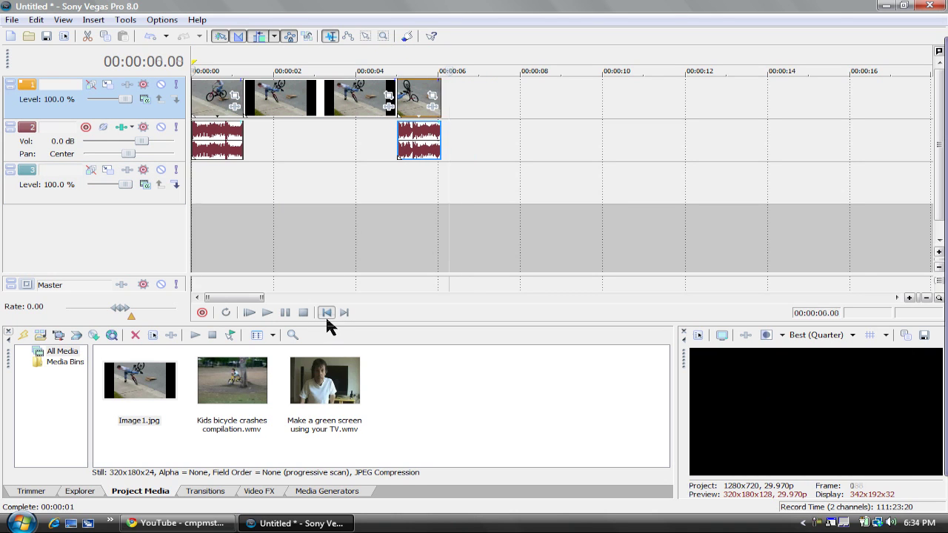
Play back the freeze-frame edit, then delete both bike-crash audio events from track 2.
left_click(268, 313)
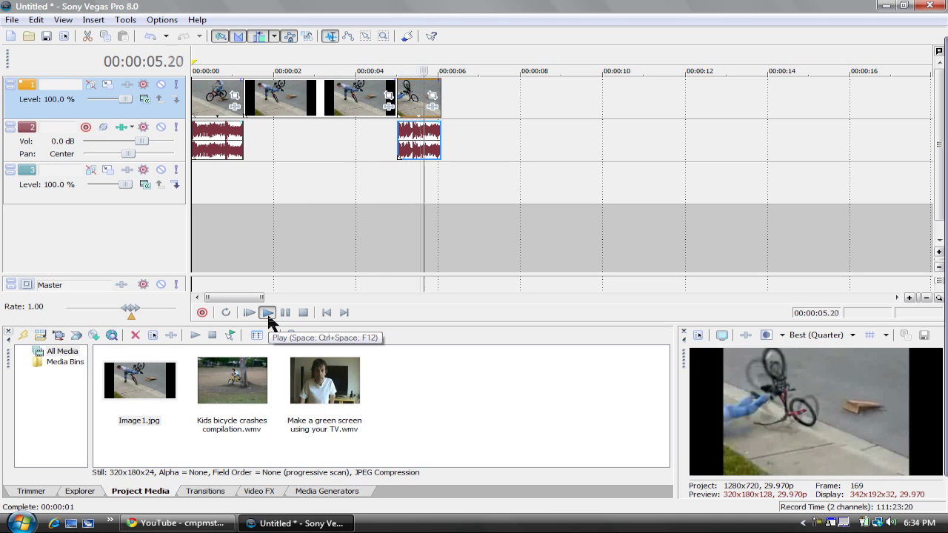
left_click(410, 140)
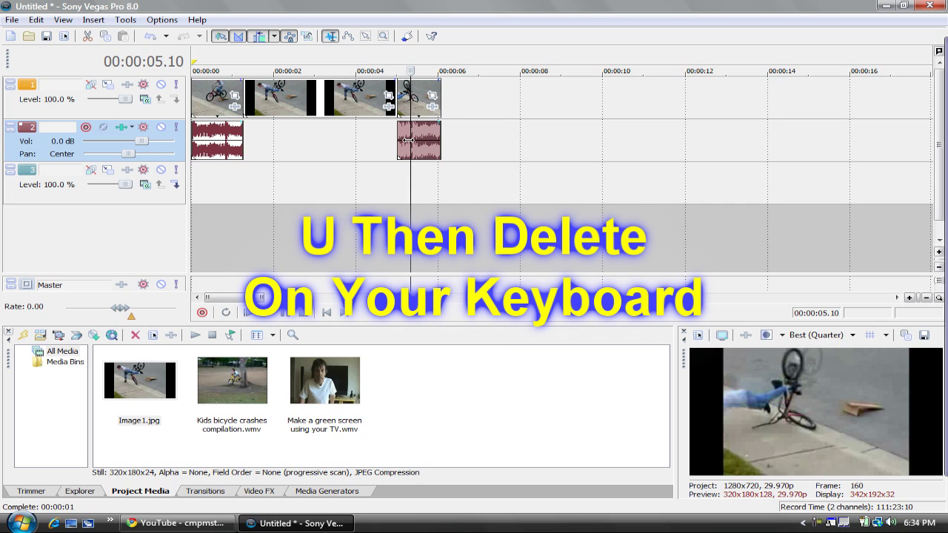
key("Delete")
left_click(215, 152)
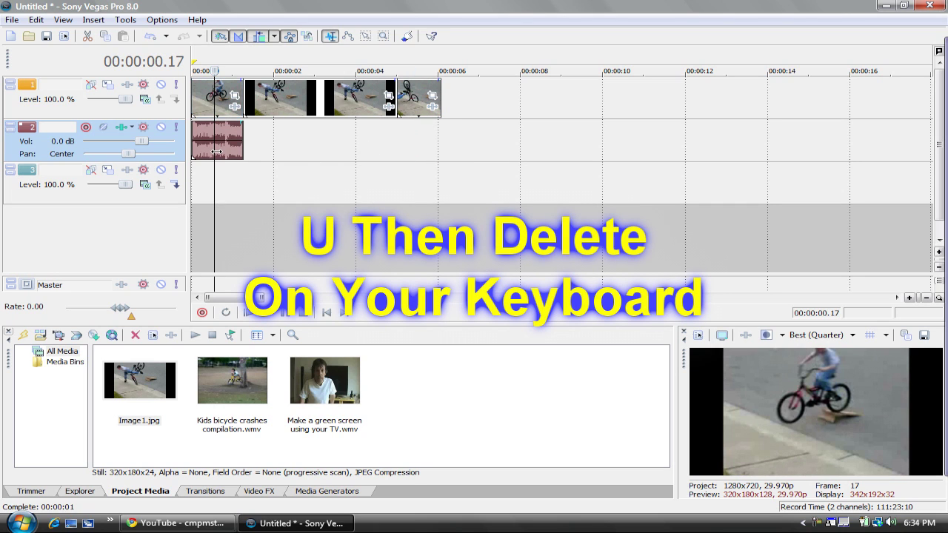
key("Delete")
Play back the bike-crash sequence, then select and delete all its events.
left_click(325, 312)
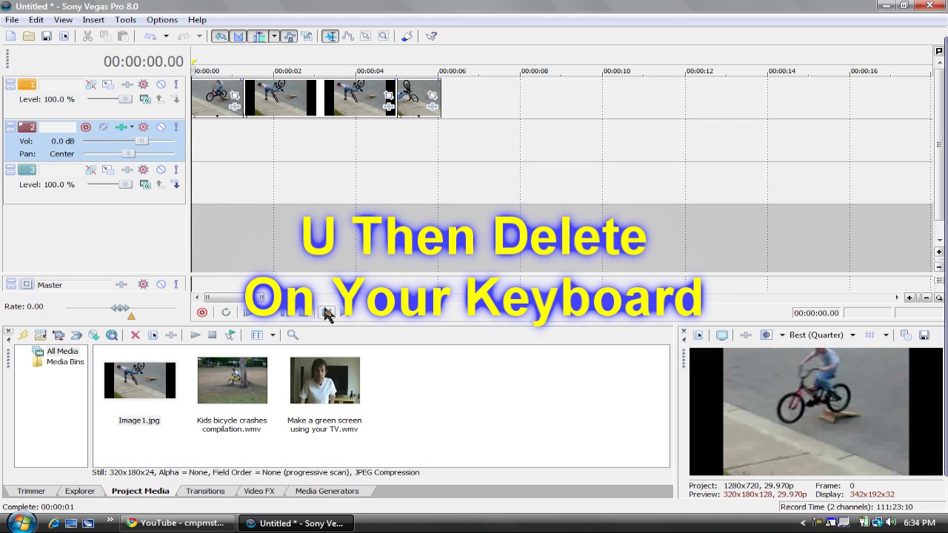
key("space")
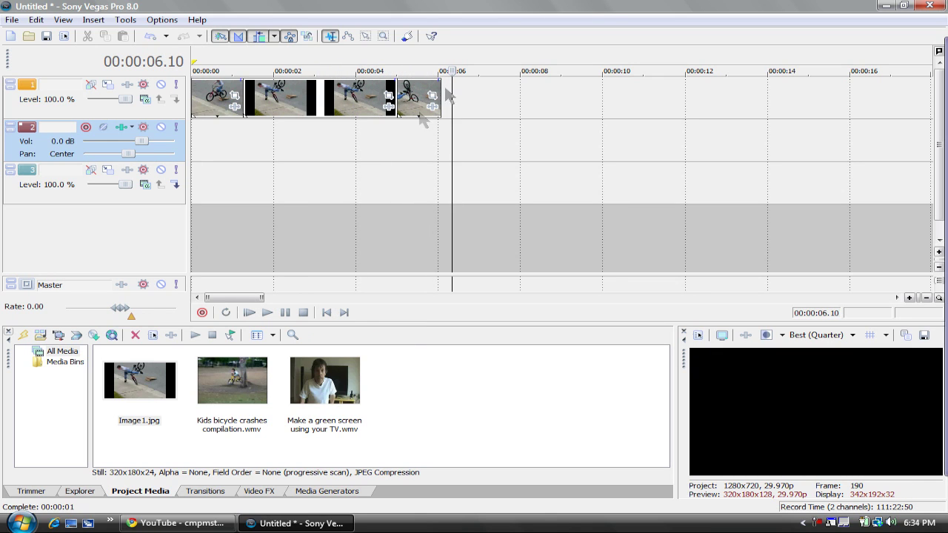
left_click_drag(442, 148, 92, 66)
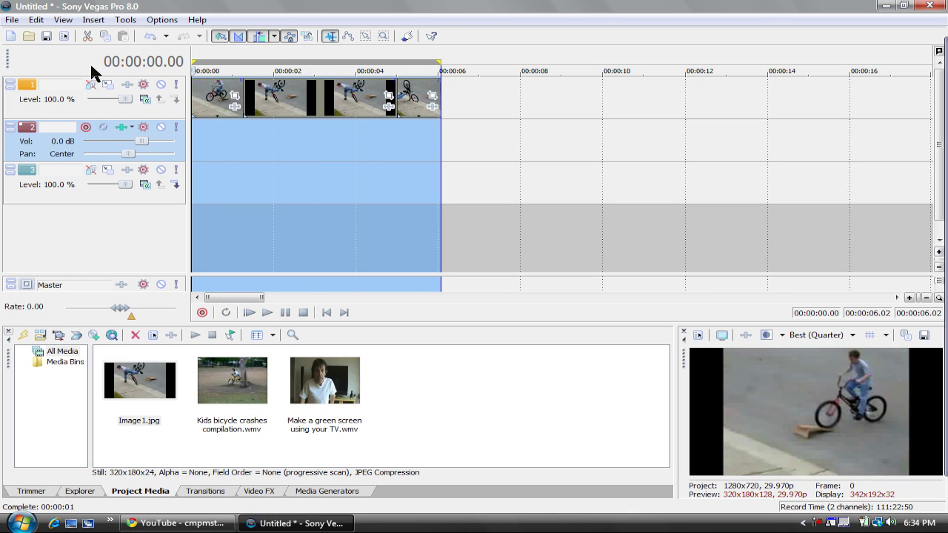
key("Delete")
Put 'Make a green screen using your TV.wmv' at the timeline start and select its audio.
left_click_drag(326, 359, 215, 111)
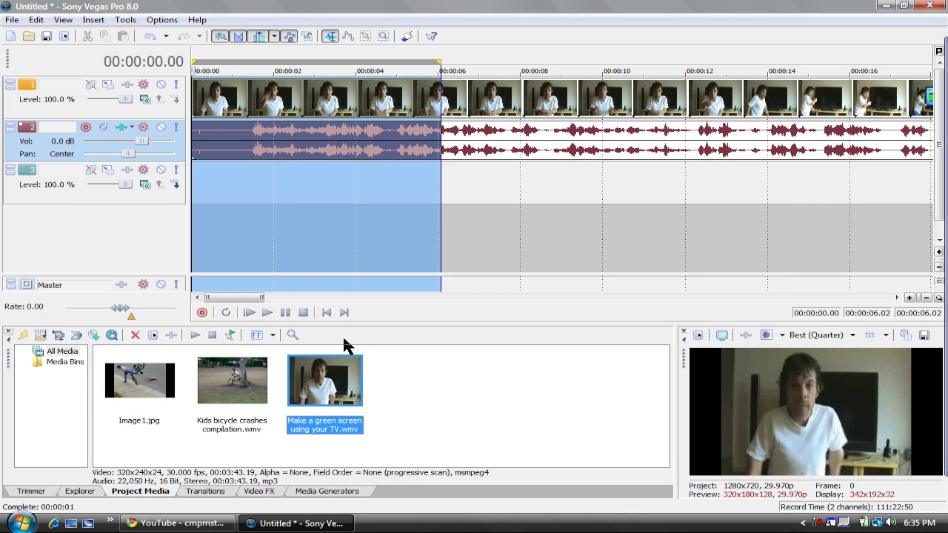
left_click(325, 313)
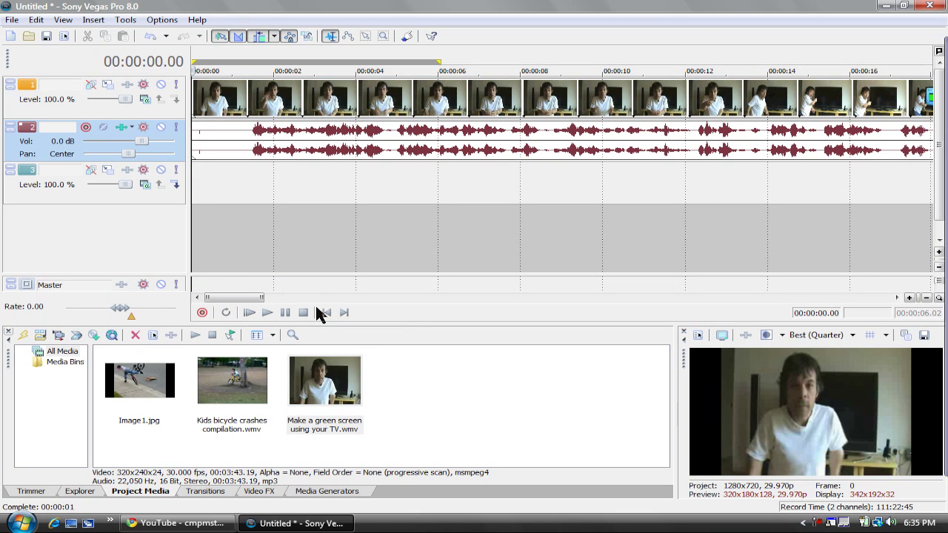
left_click(274, 146)
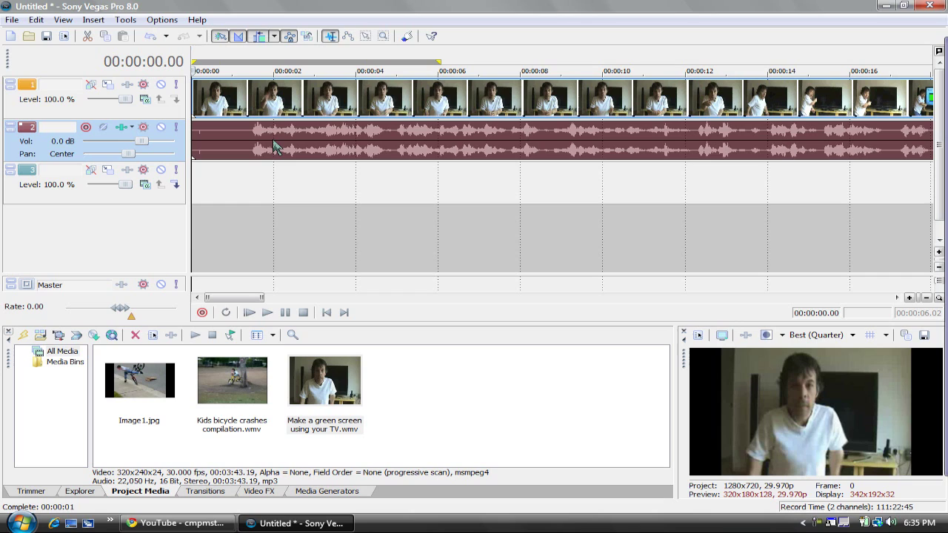
left_click(267, 313)
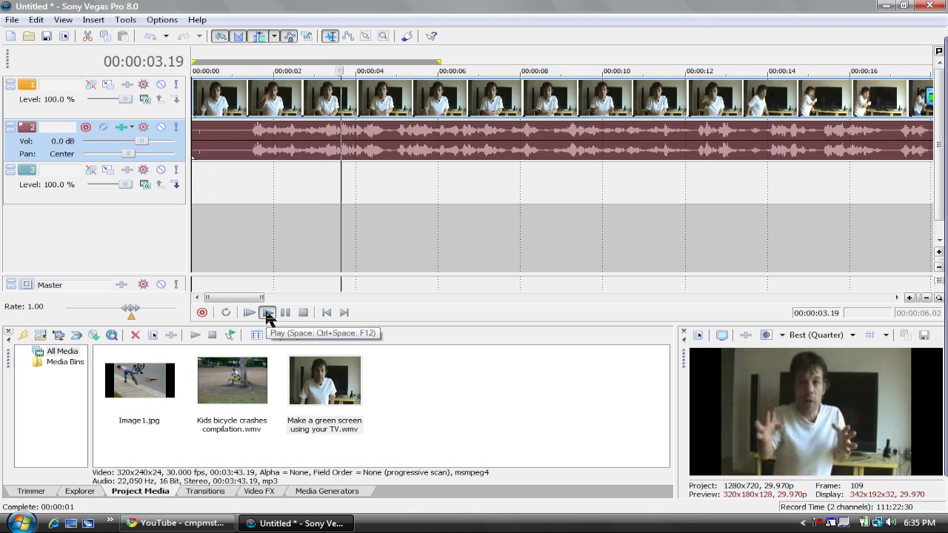
left_click(267, 313)
left_click(326, 312)
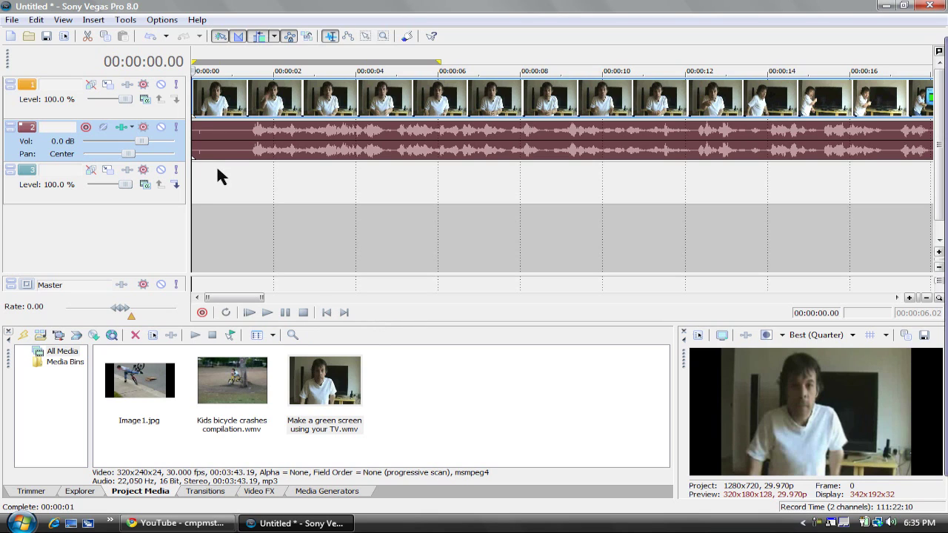
left_click(220, 138)
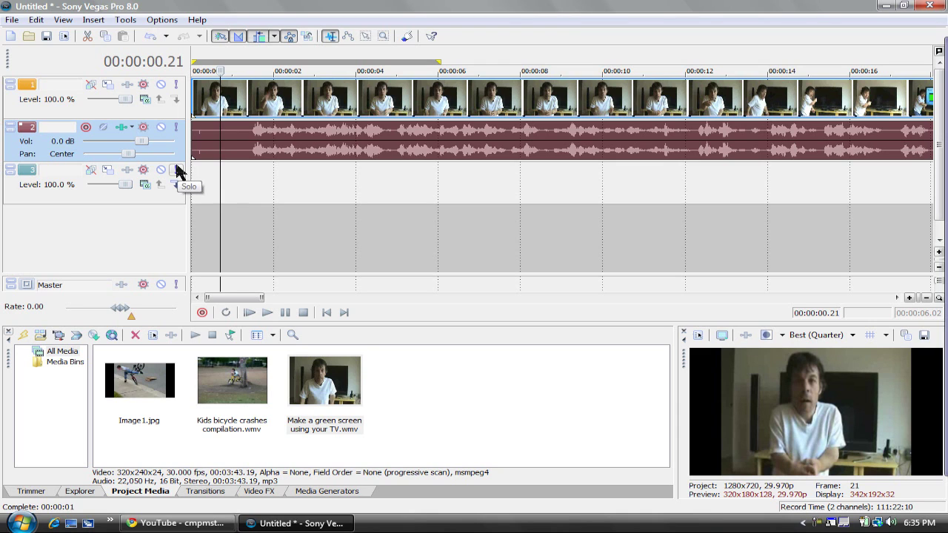
left_click(327, 312)
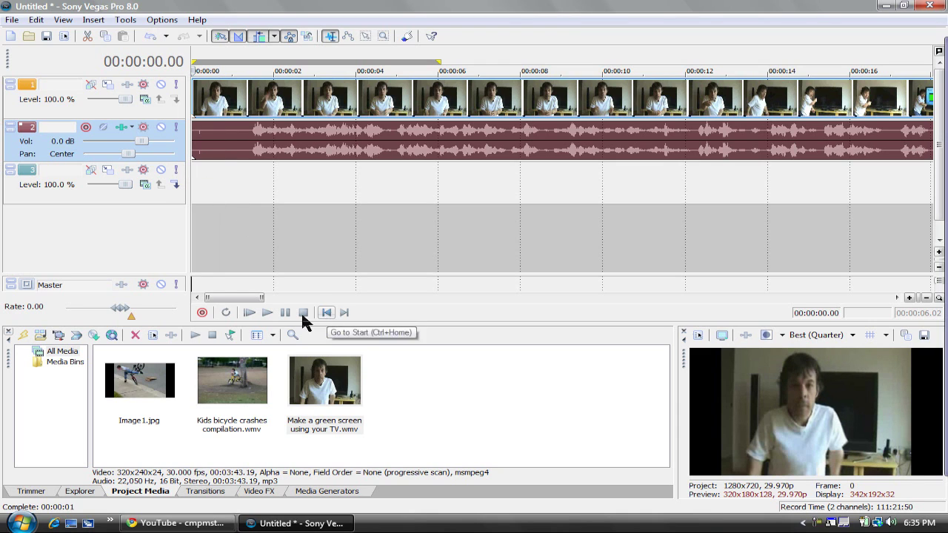
left_click(267, 312)
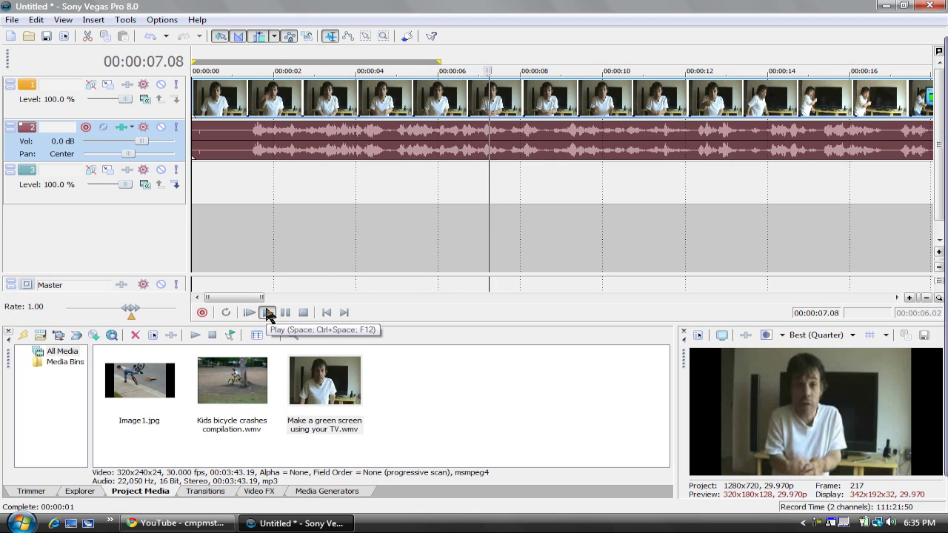
left_click(268, 314)
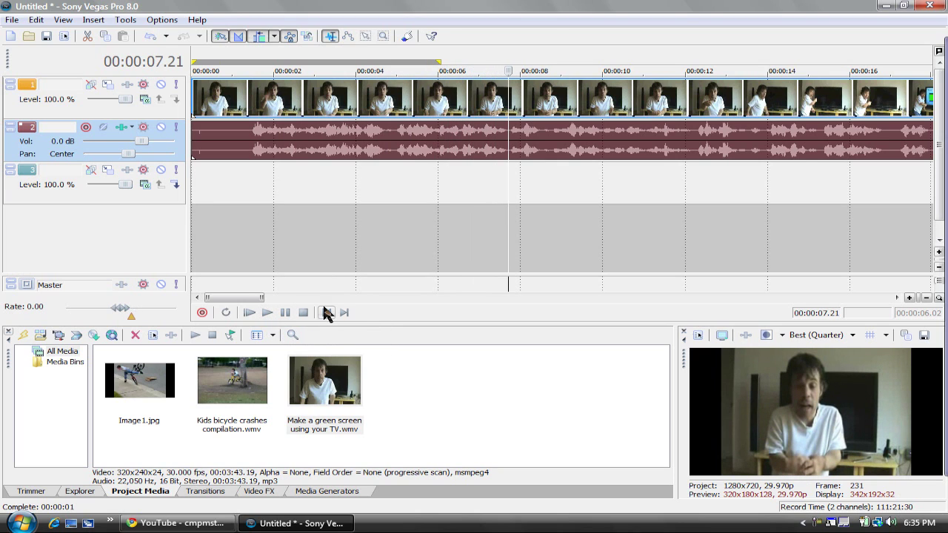
left_click(327, 313)
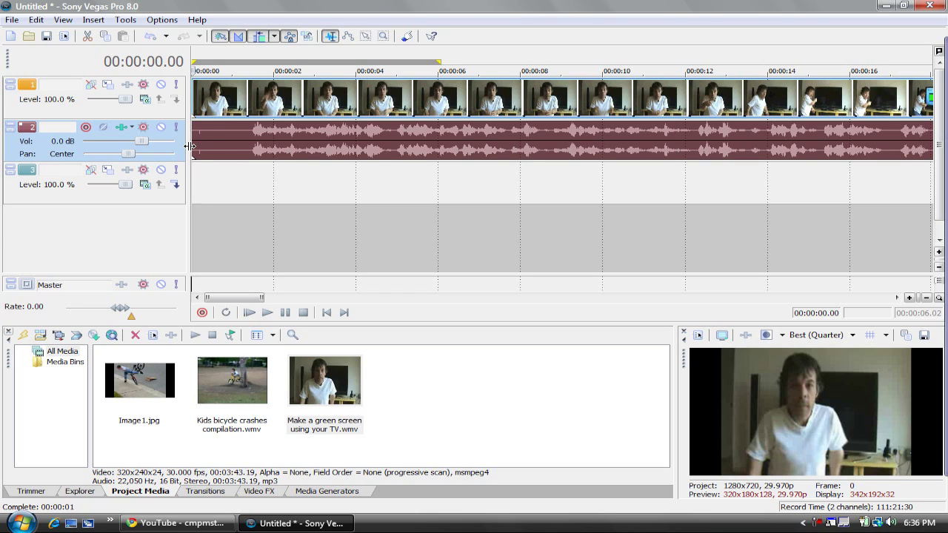
left_click(267, 311)
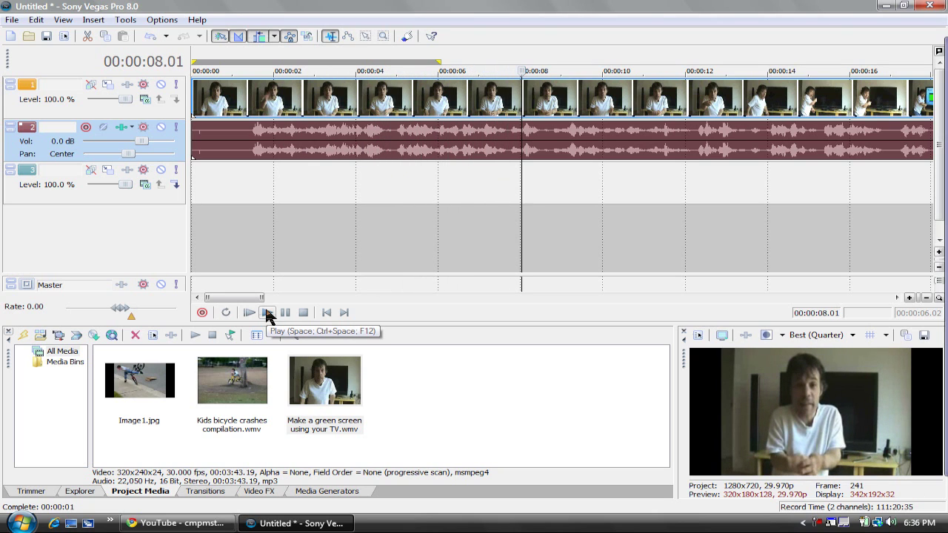
Zoom the timeline out from the start until the talking clip runs past 1:30.
left_click(327, 313)
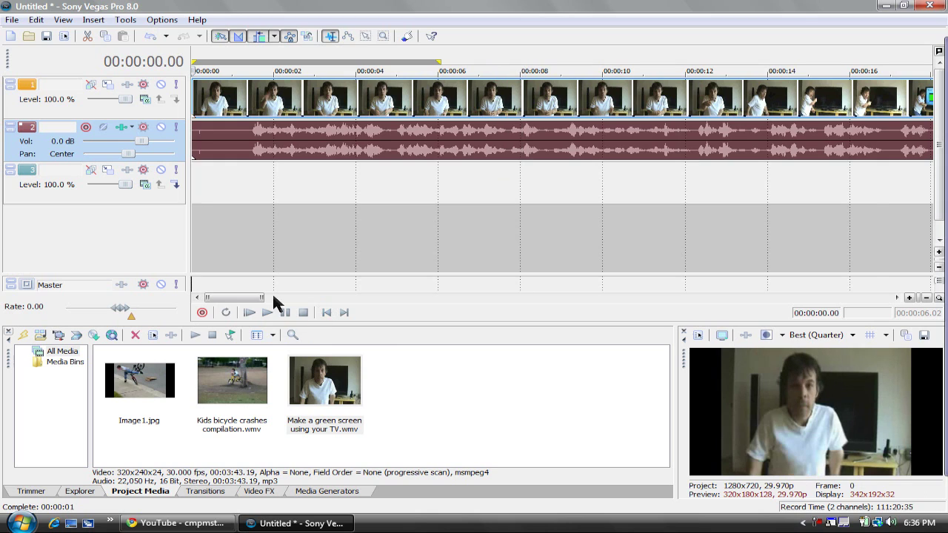
scroll(270, 303, "down", 3)
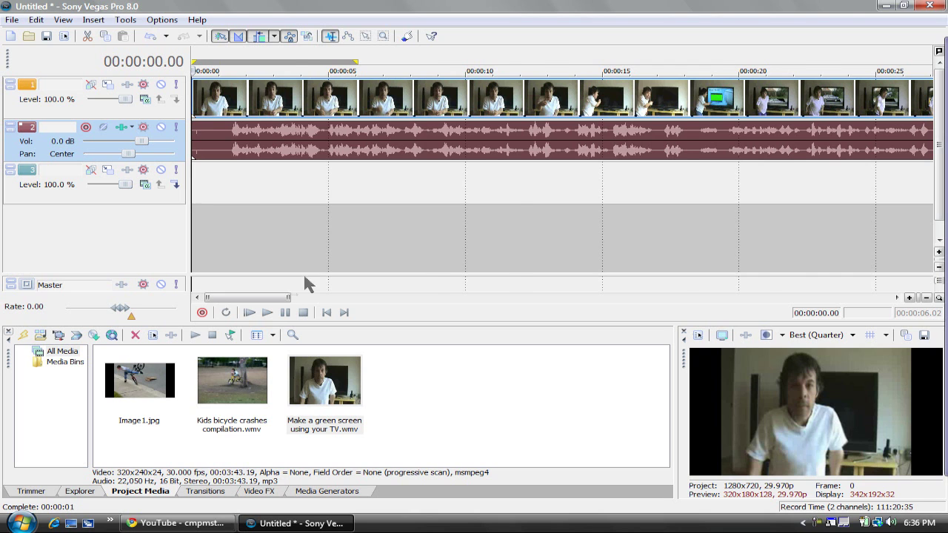
scroll(303, 269, "down", 6)
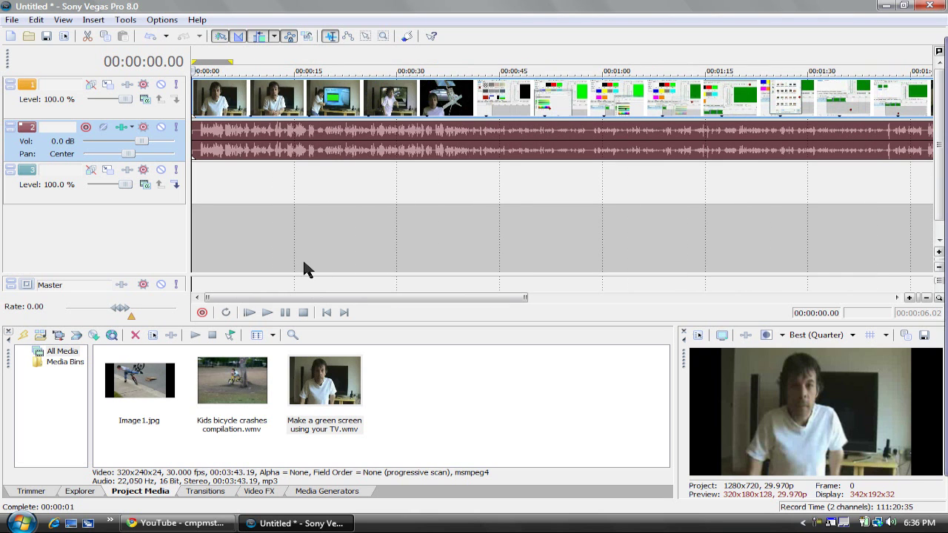